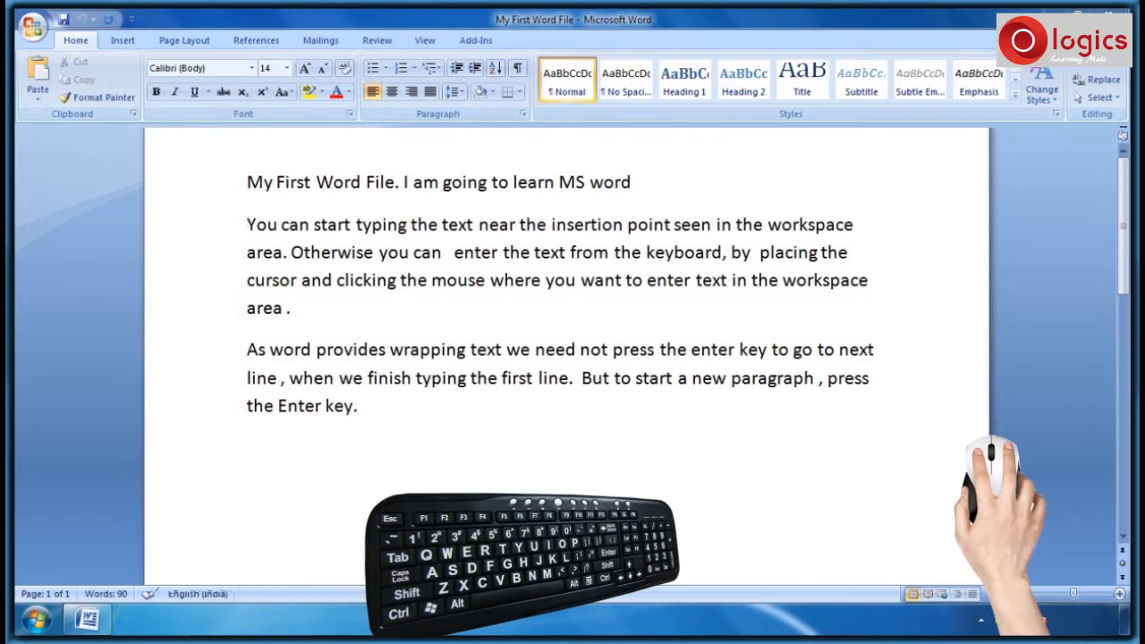
# Step: Copy the paragraph starting "You can start typing the text" and paste it as a new paragraph after "the Enter key."
pyautogui.moveTo(247, 225); pyautogui.dragTo(287, 309)
pyautogui.hotkey('ctrl', 'c')
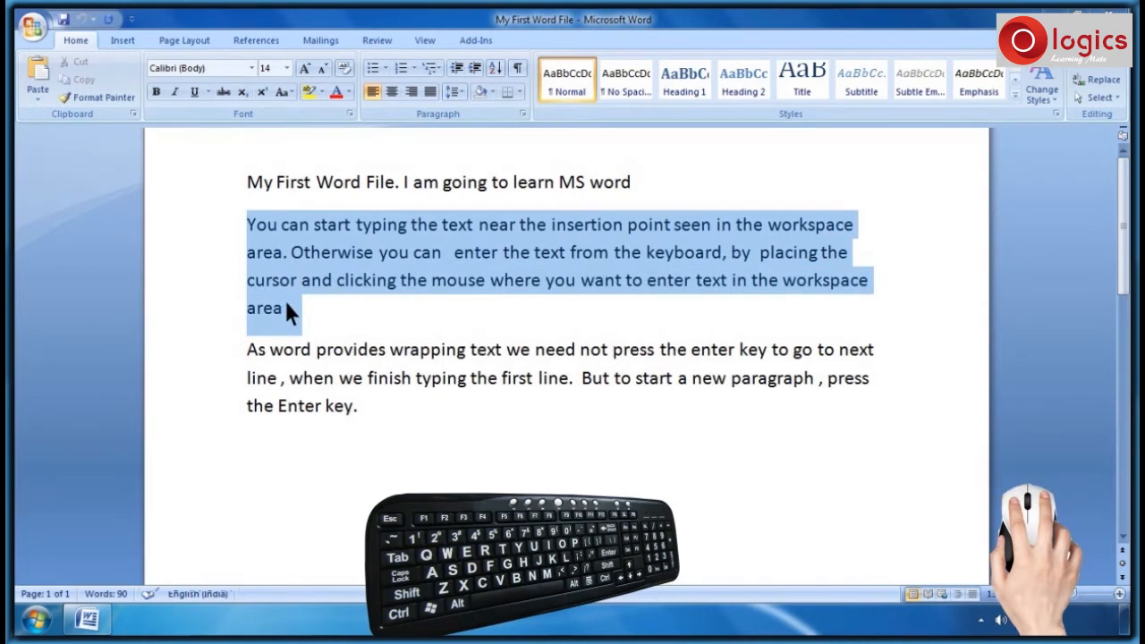
pyautogui.rightClick(286, 308)
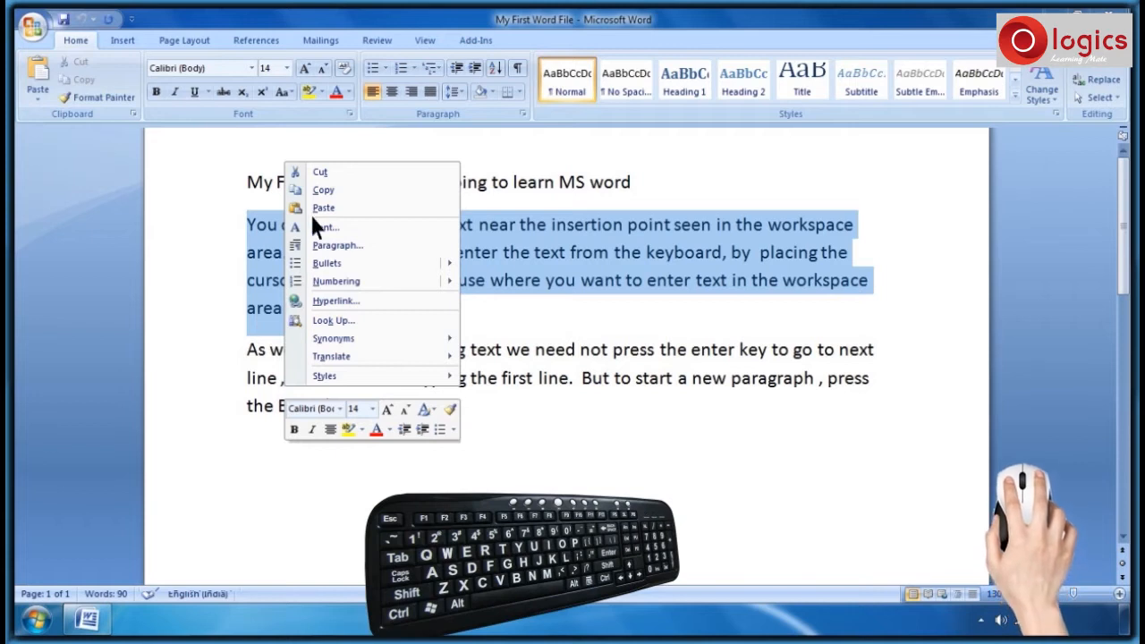
pyautogui.click(324, 190)
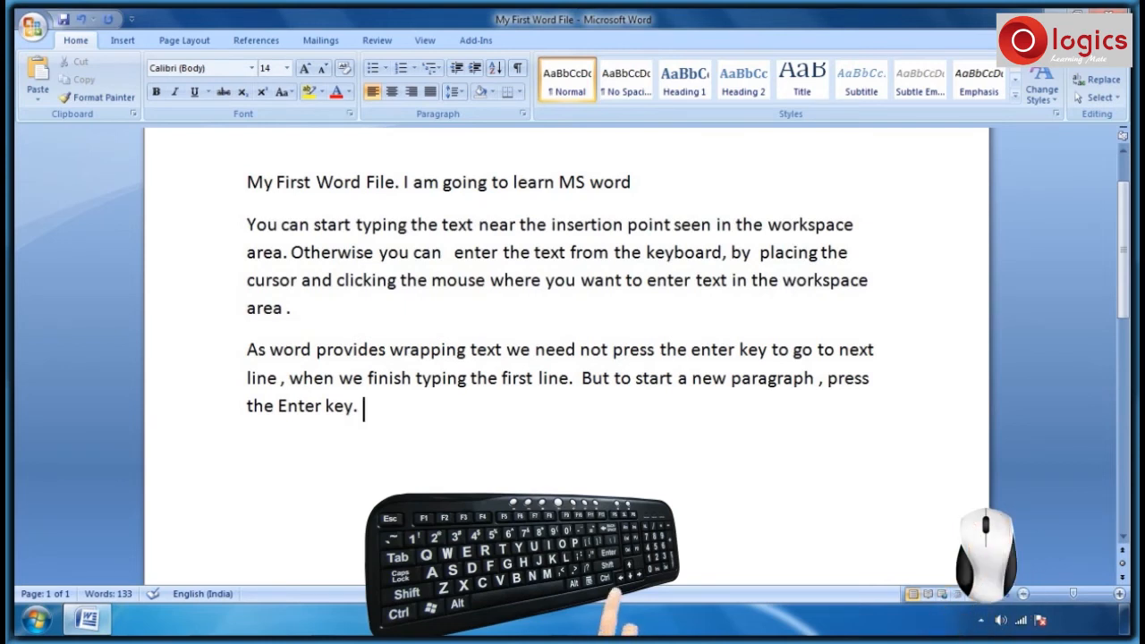
pyautogui.press('Return')
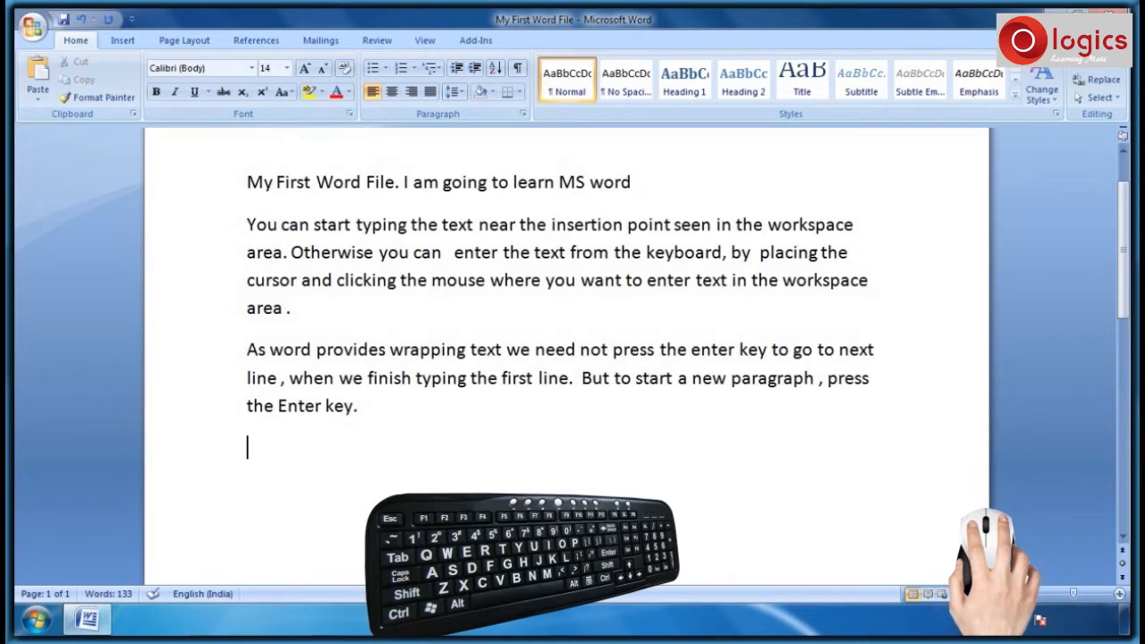
pyautogui.rightClick(253, 417)
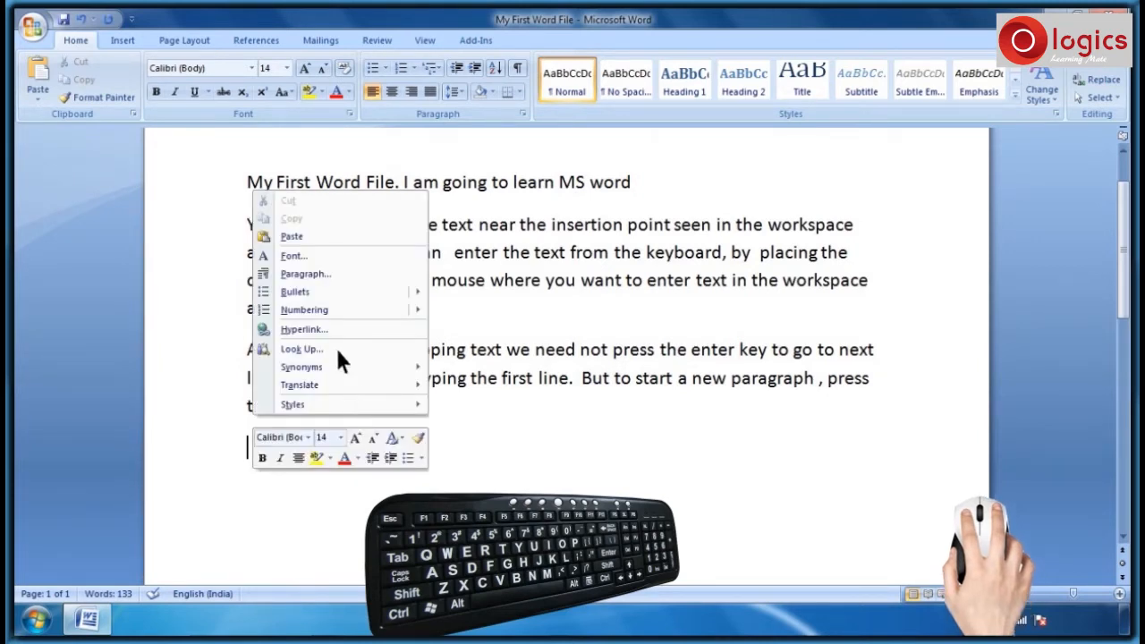
pyautogui.click(292, 237)
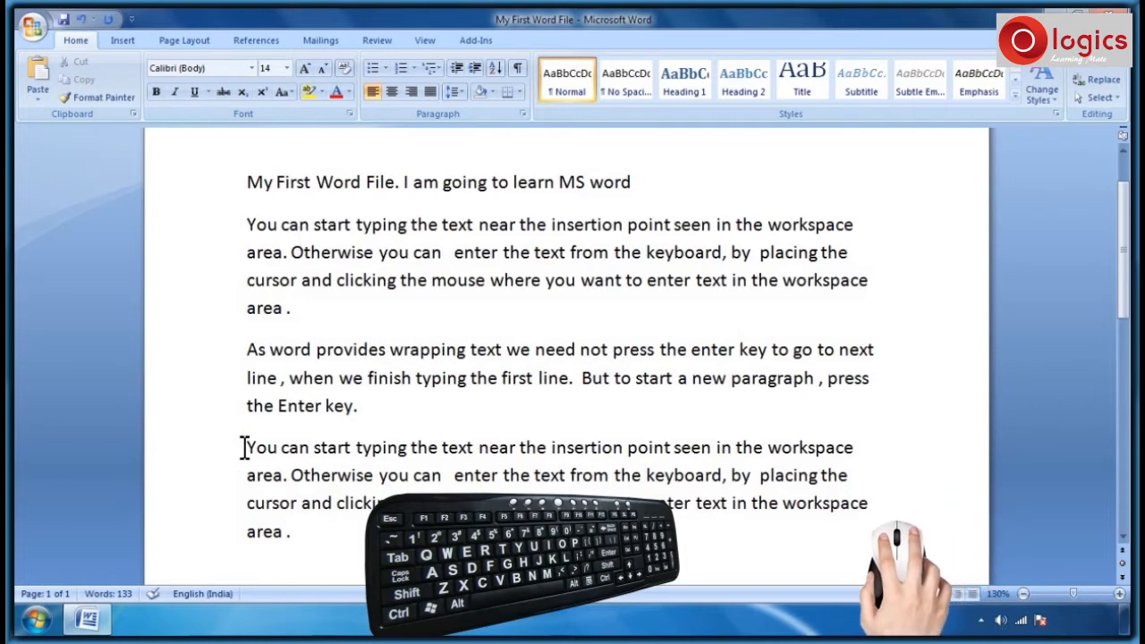
# Step: Delete the pasted copy of the "You can start typing the text" paragraph at the end of the document
pyautogui.moveTo(244, 447); pyautogui.dragTo(286, 526)
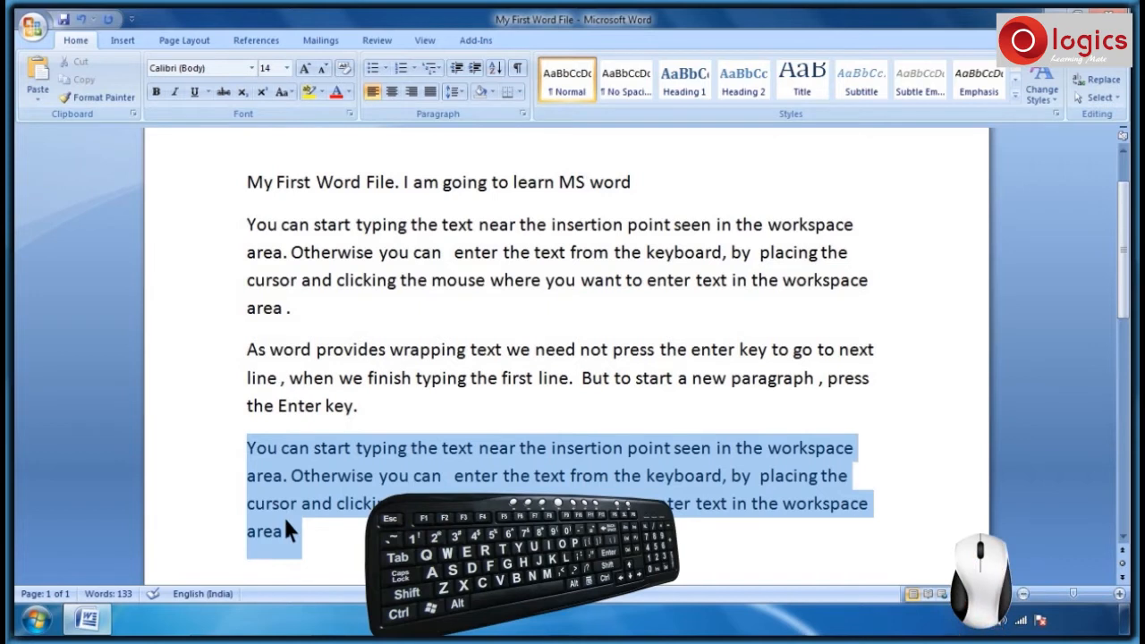
pyautogui.press('Delete')
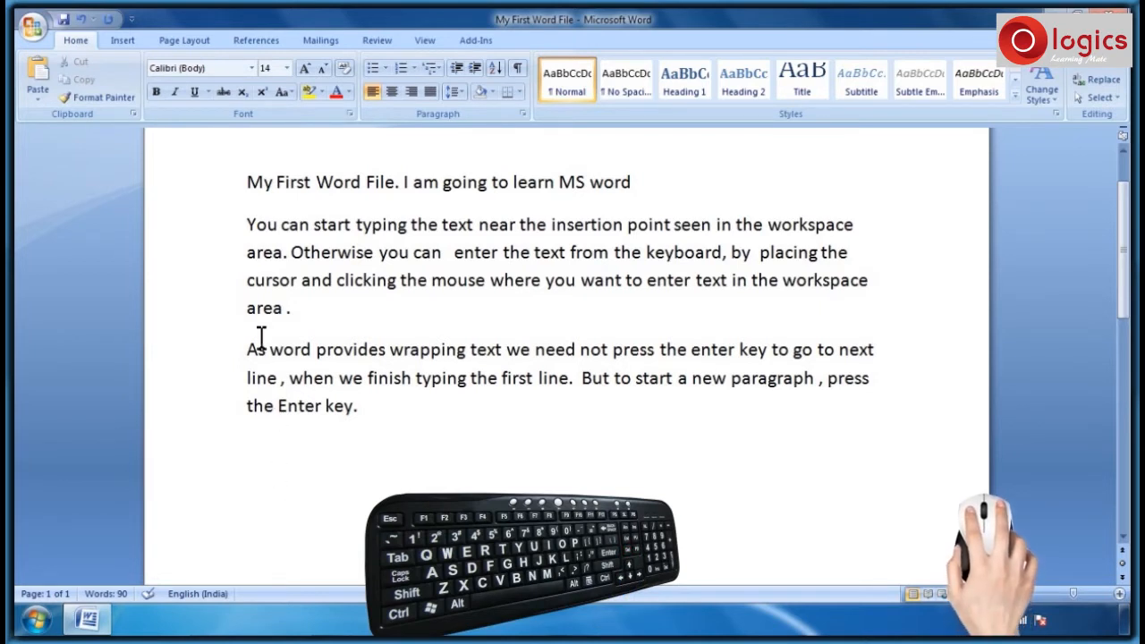
# Step: Move the "You can start typing the text" paragraph below the "As word provides wrapping text" paragraph by cutting and pasting it
pyautogui.click(246, 224)
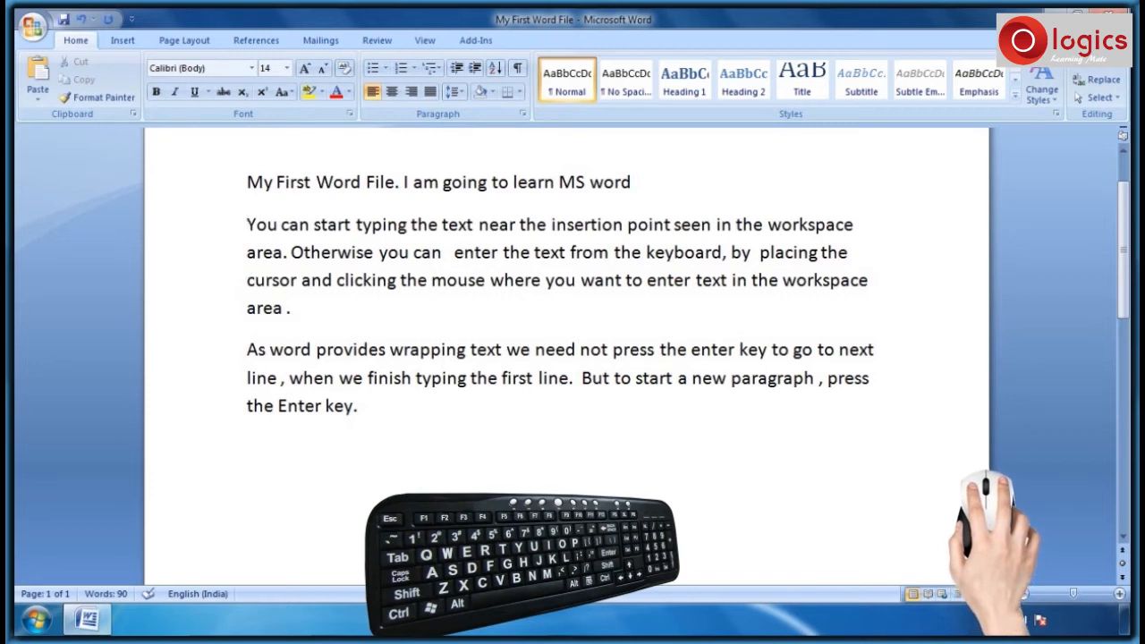
pyautogui.moveTo(246, 224); pyautogui.dragTo(286, 299)
pyautogui.hotkey('ctrl', 'c')
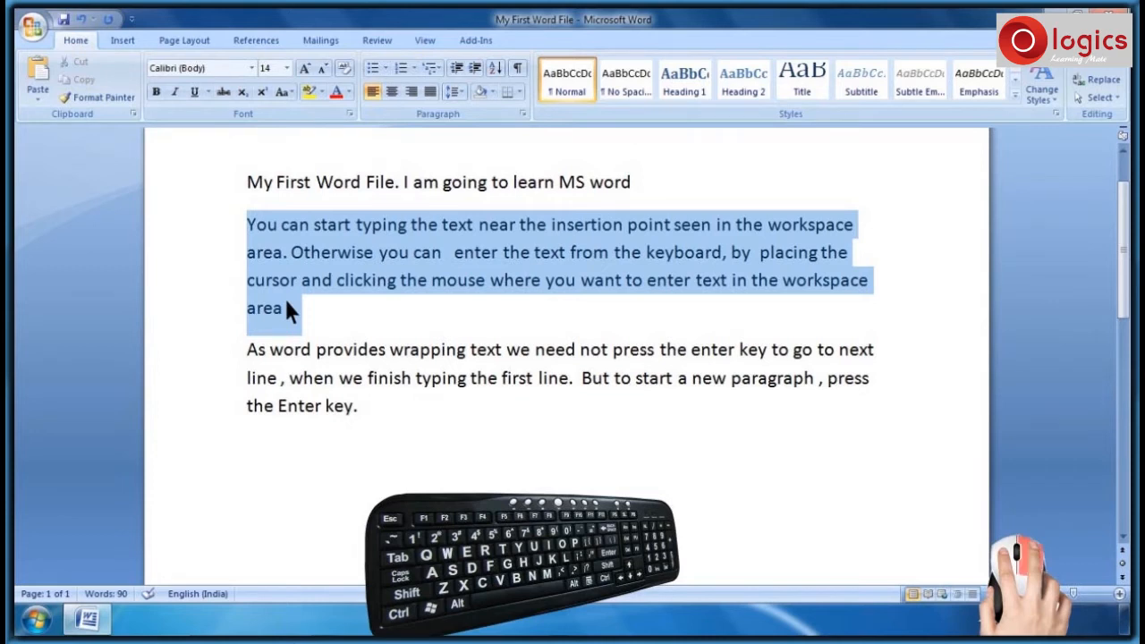
pyautogui.rightClick(286, 307)
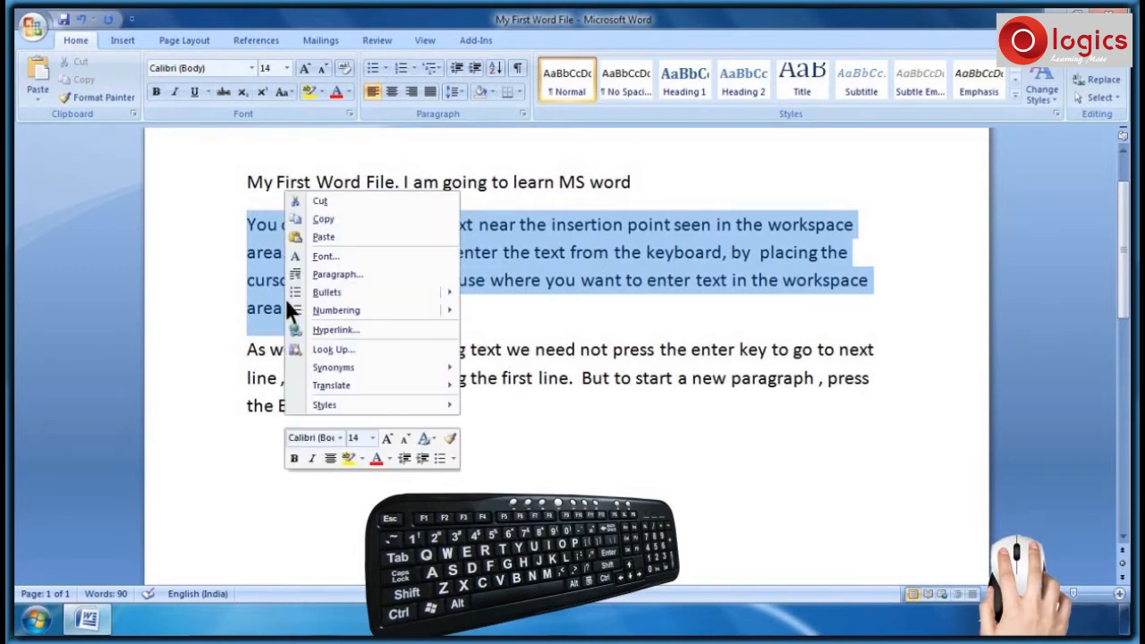
pyautogui.click(319, 200)
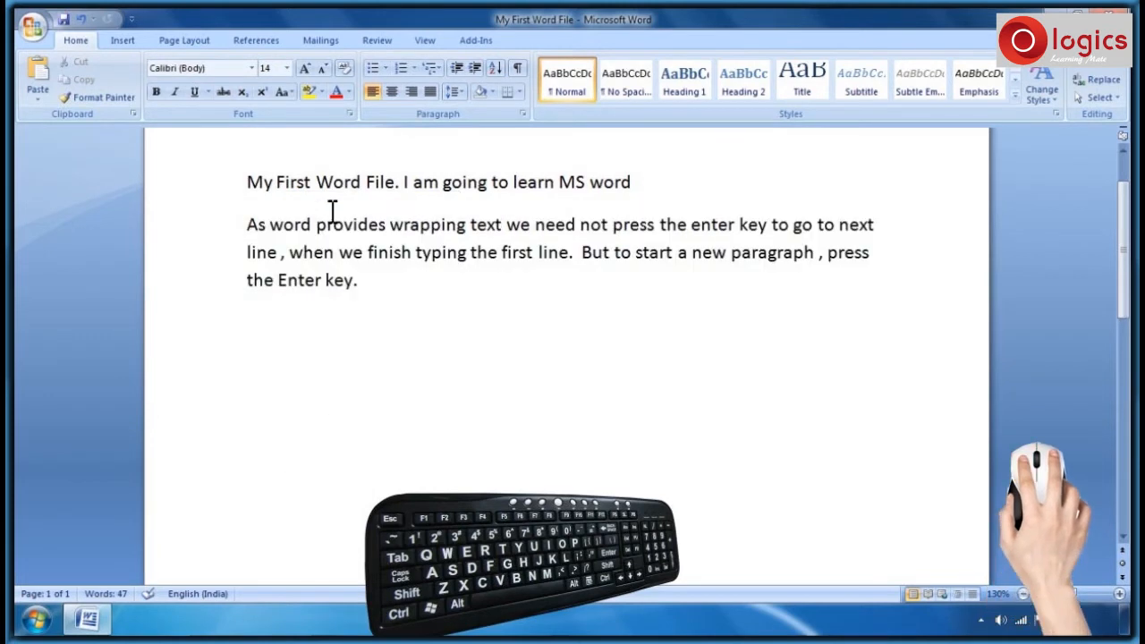
pyautogui.click(359, 280)
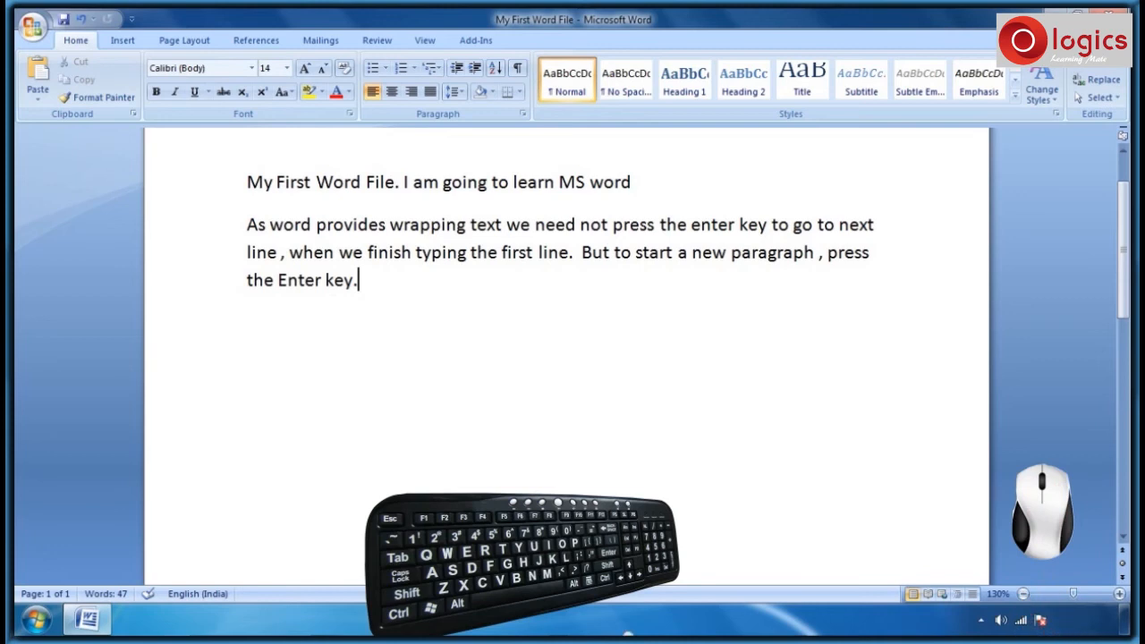
pyautogui.press('Return')
pyautogui.rightClick(245, 319)
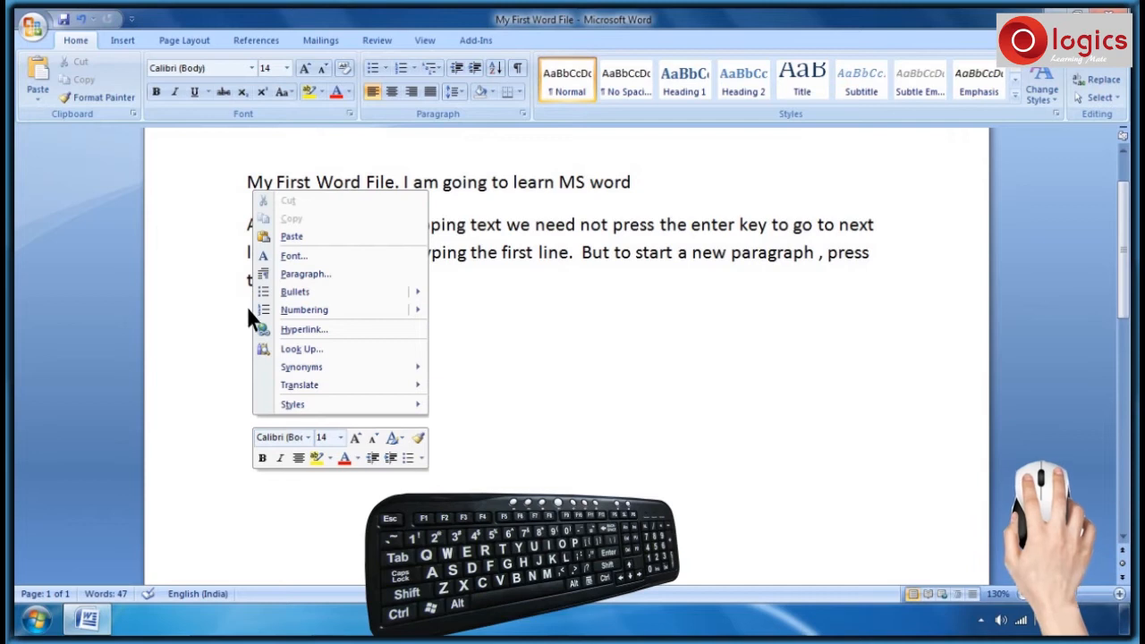
pyautogui.click(291, 236)
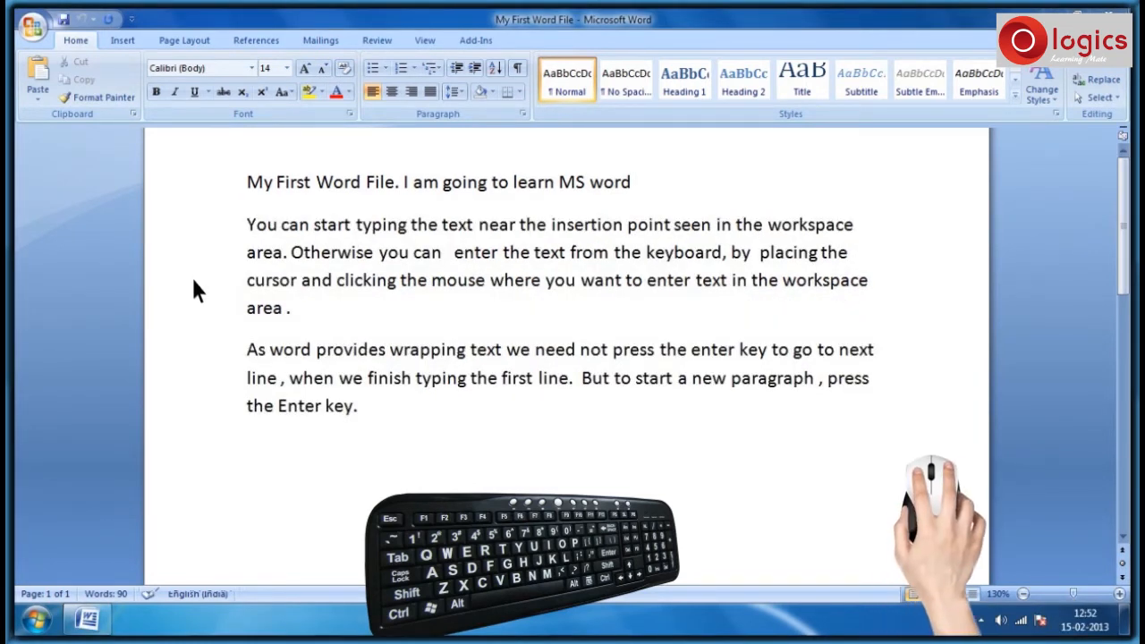
# Step: Duplicate the "You can start typing the text" paragraph as a new last paragraph, below the one ending "the Enter key."
pyautogui.click(247, 225)
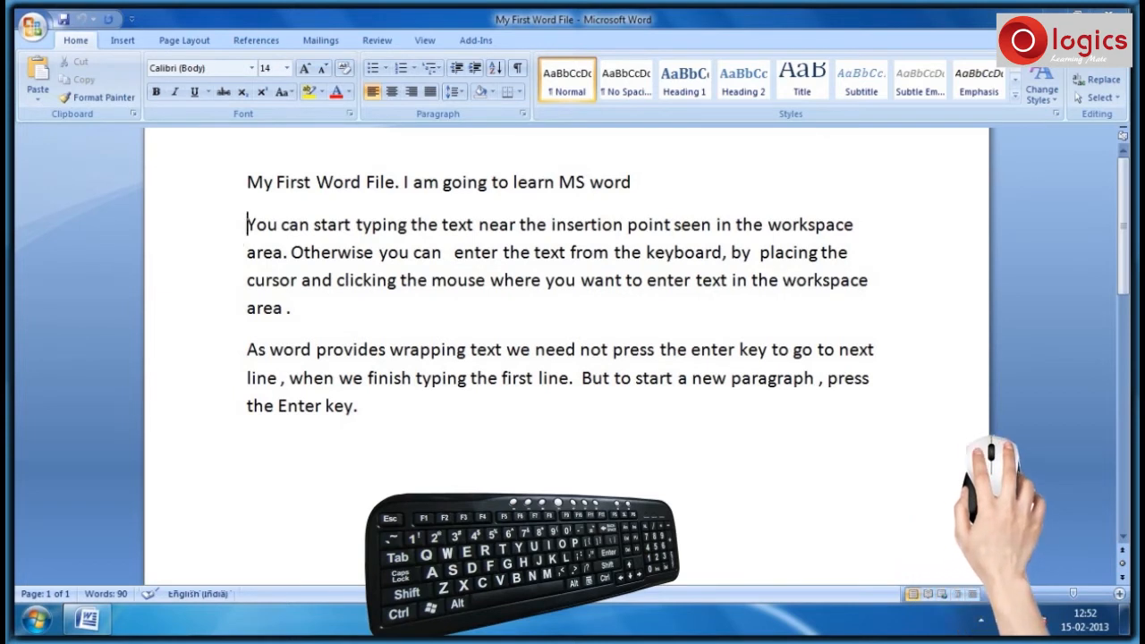
pyautogui.moveTo(251, 224); pyautogui.dragTo(295, 308)
pyautogui.hotkey('ctrl', 'c')
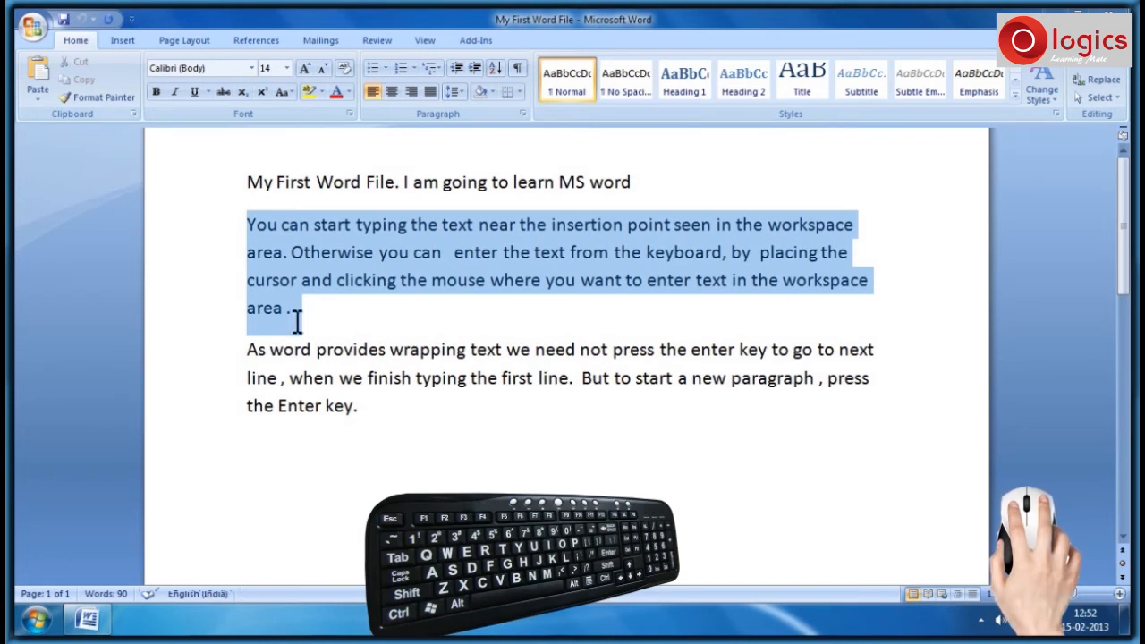
pyautogui.click(365, 409)
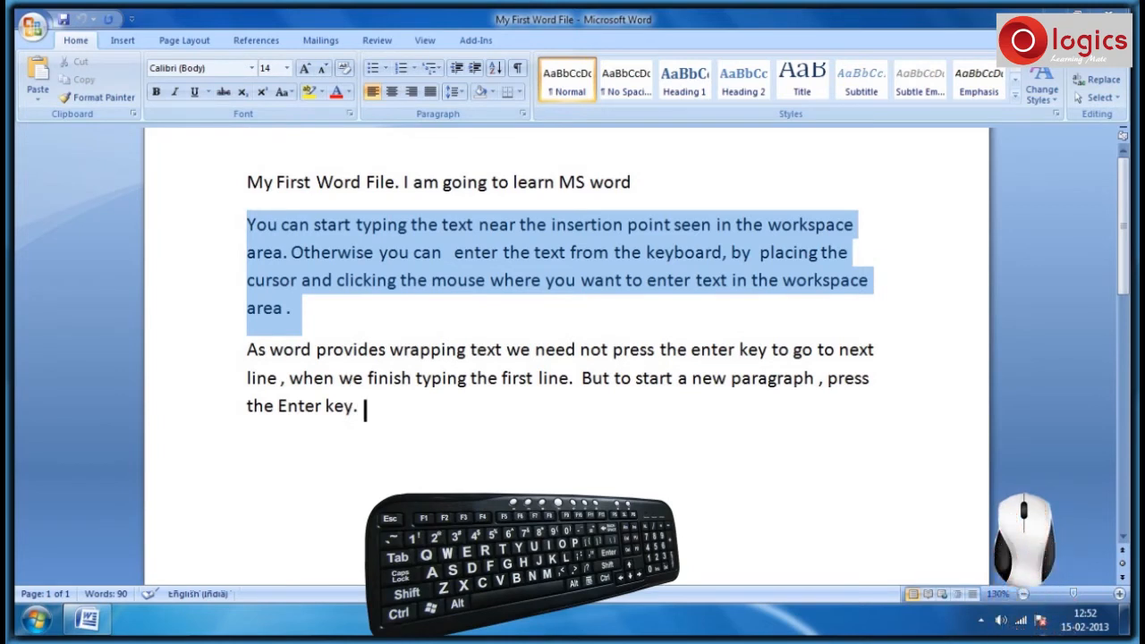
pyautogui.press('Return')
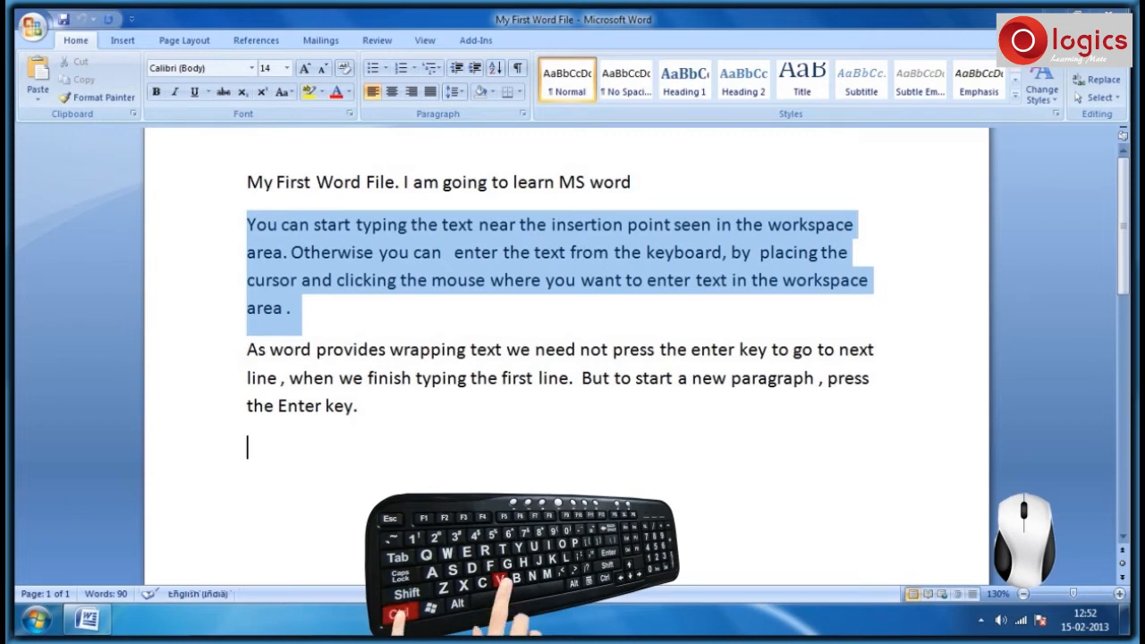
pyautogui.hotkey('ctrl', 'v')
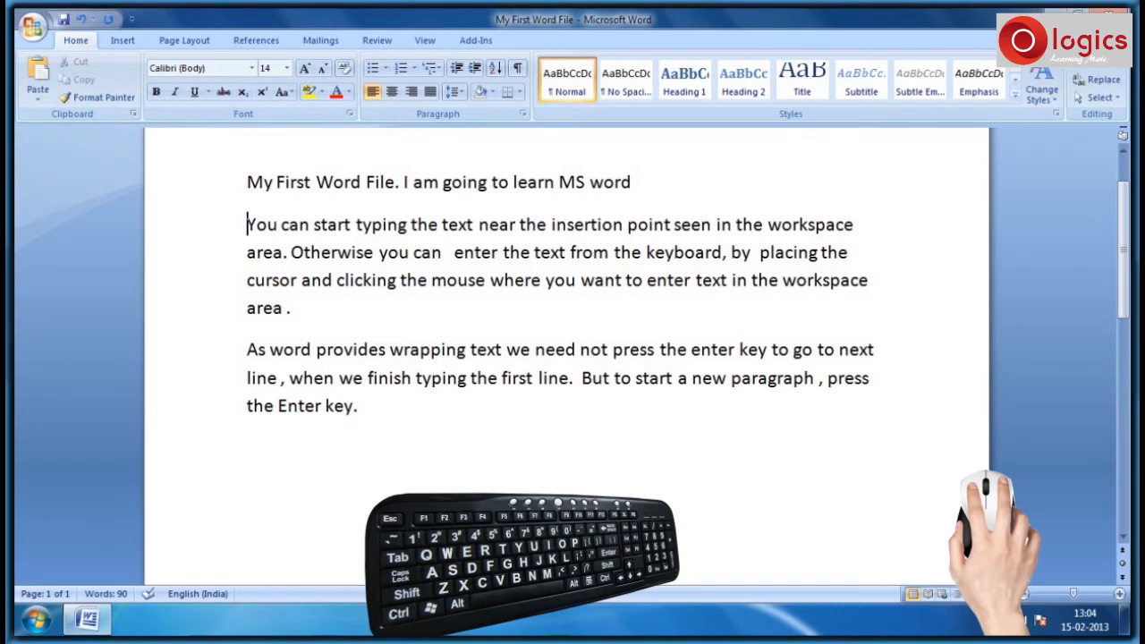
# Step: Cut the "You can start typing the text" paragraph and start a new paragraph after "the Enter key."
pyautogui.moveTo(247, 224); pyautogui.dragTo(294, 313)
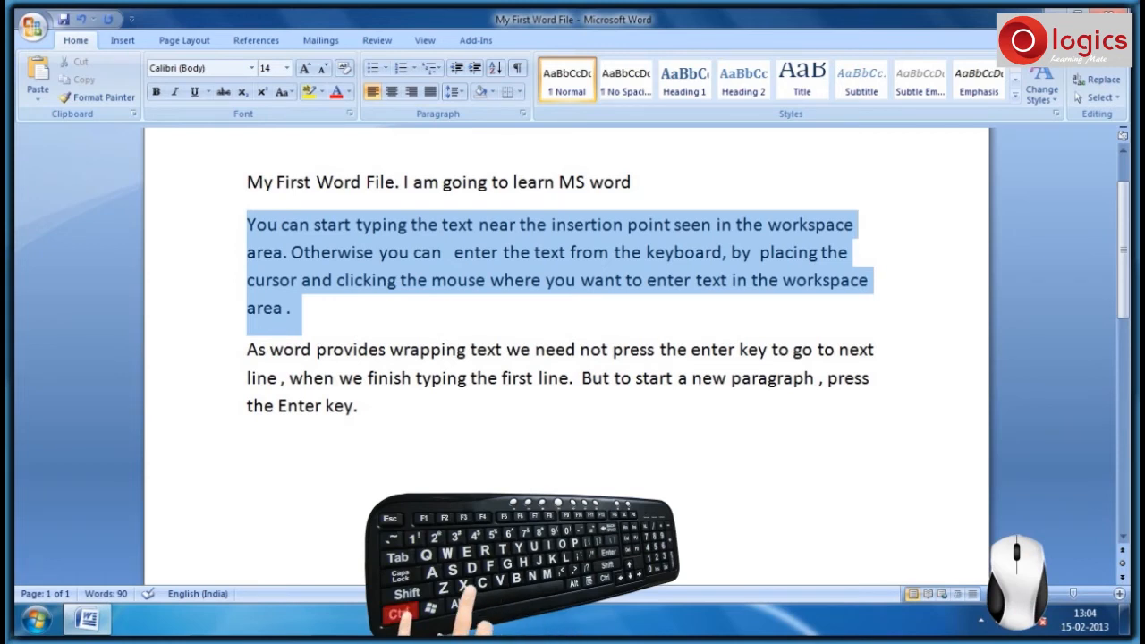
pyautogui.hotkey('ctrl', 'x')
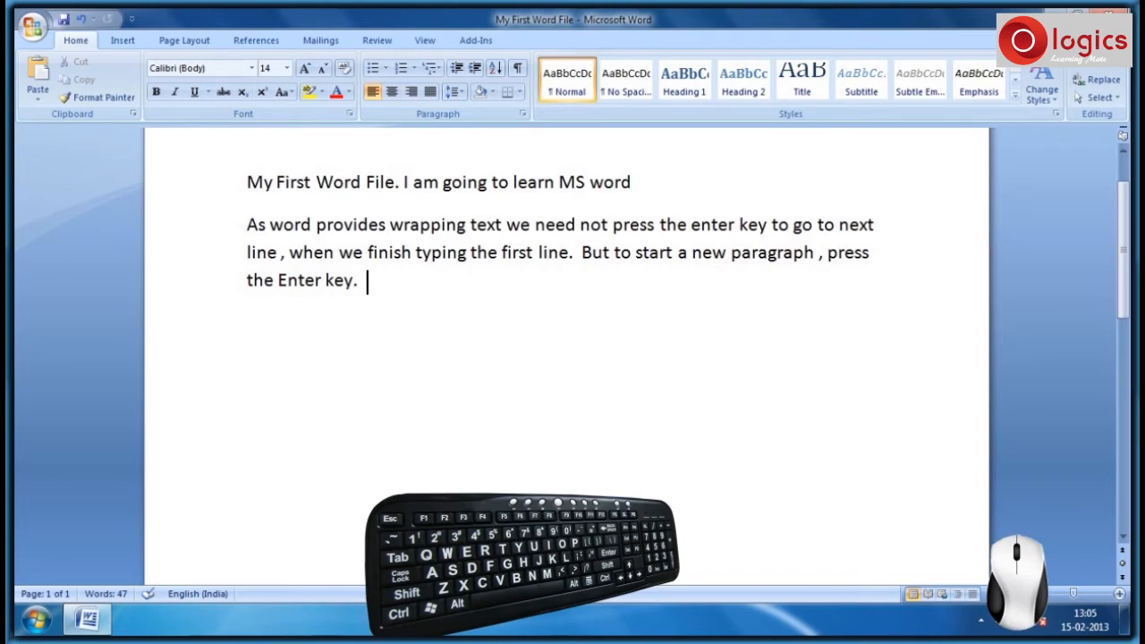
pyautogui.press('Return')
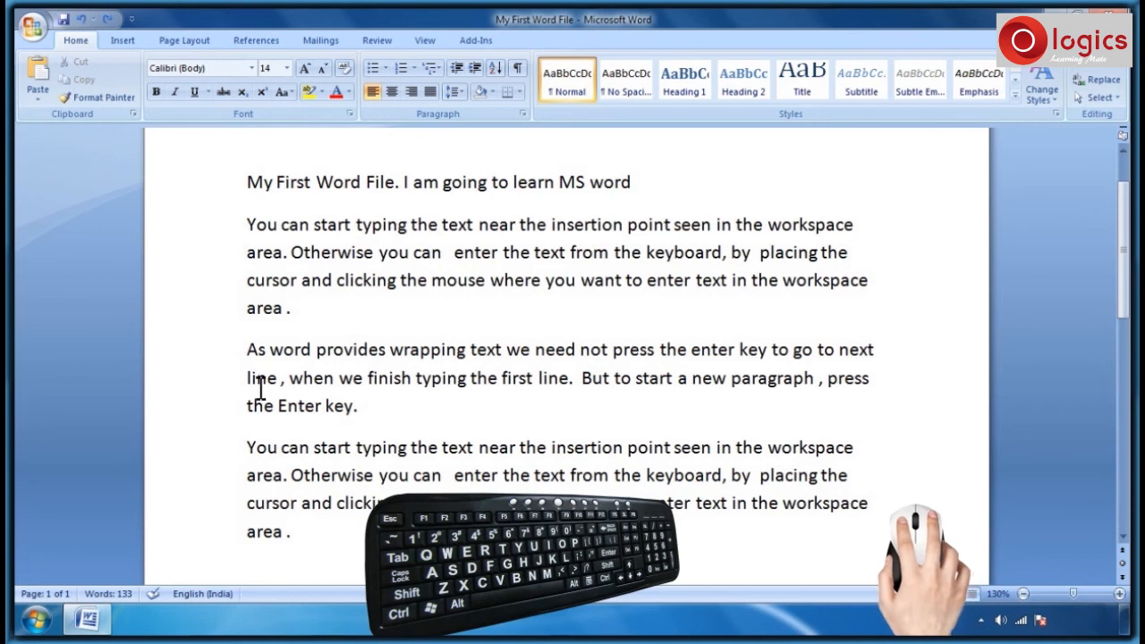
# Step: Delete the duplicate "You can start typing the text" paragraph at the end of the document, and undo the deletion
pyautogui.moveTo(243, 447); pyautogui.dragTo(285, 529)
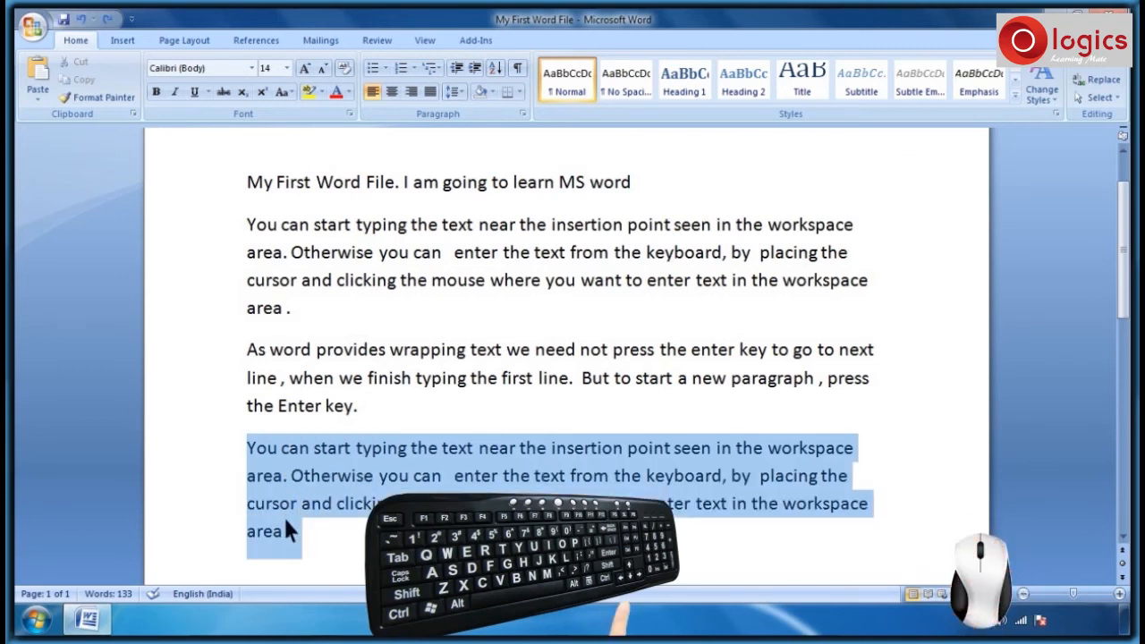
pyautogui.press('Delete')
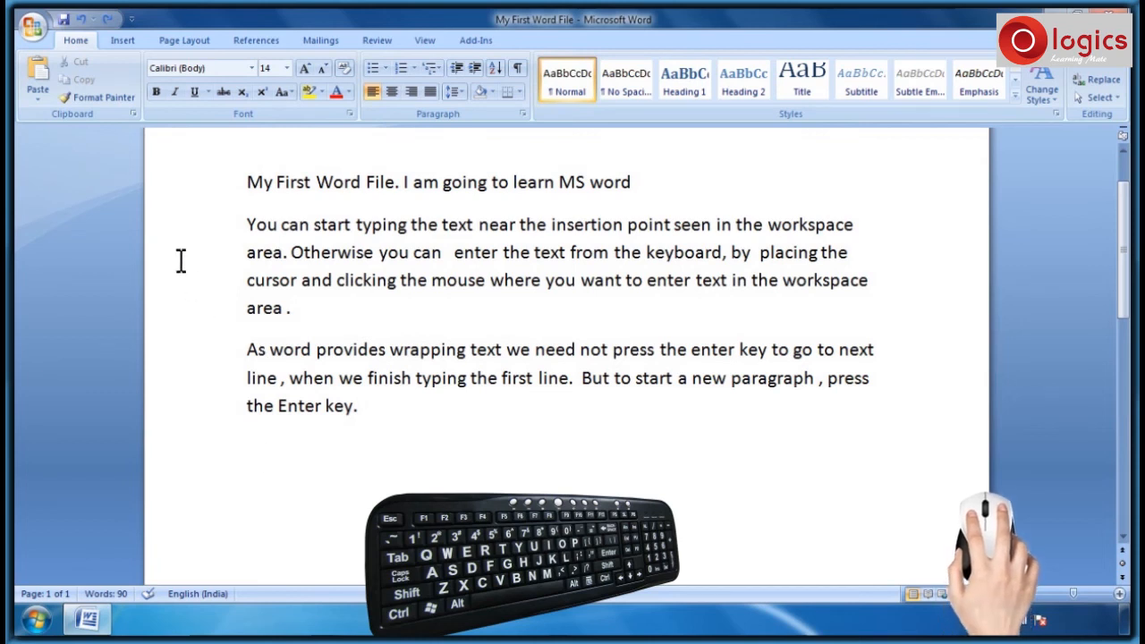
pyautogui.click(82, 18)
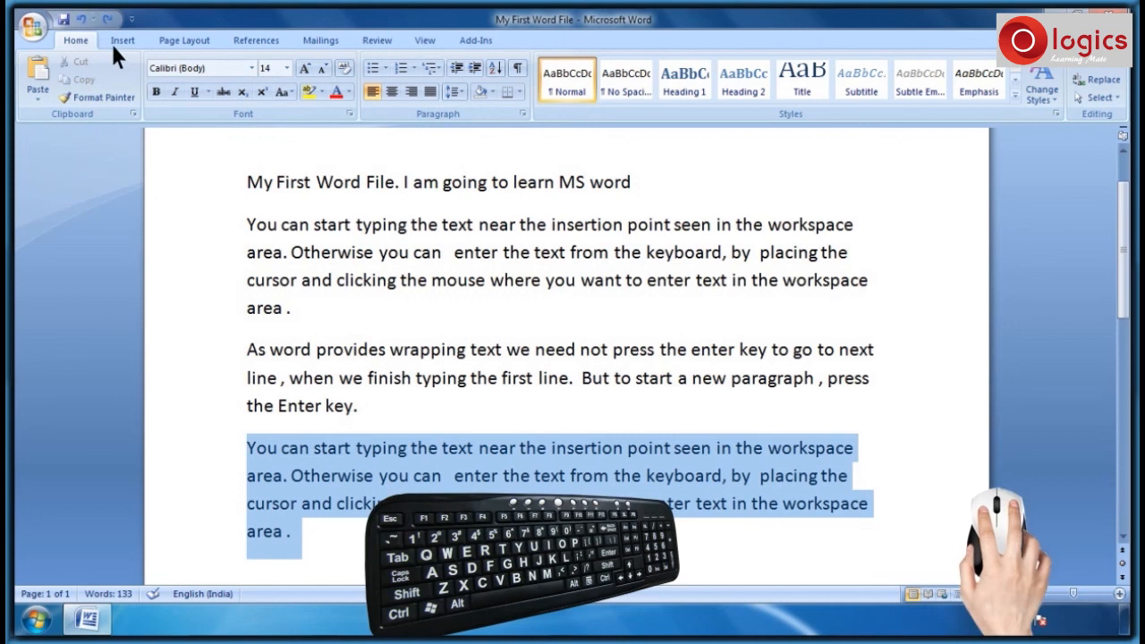
# Step: Redo the deletion of the last paragraph, and undo it once more
pyautogui.click(106, 18)
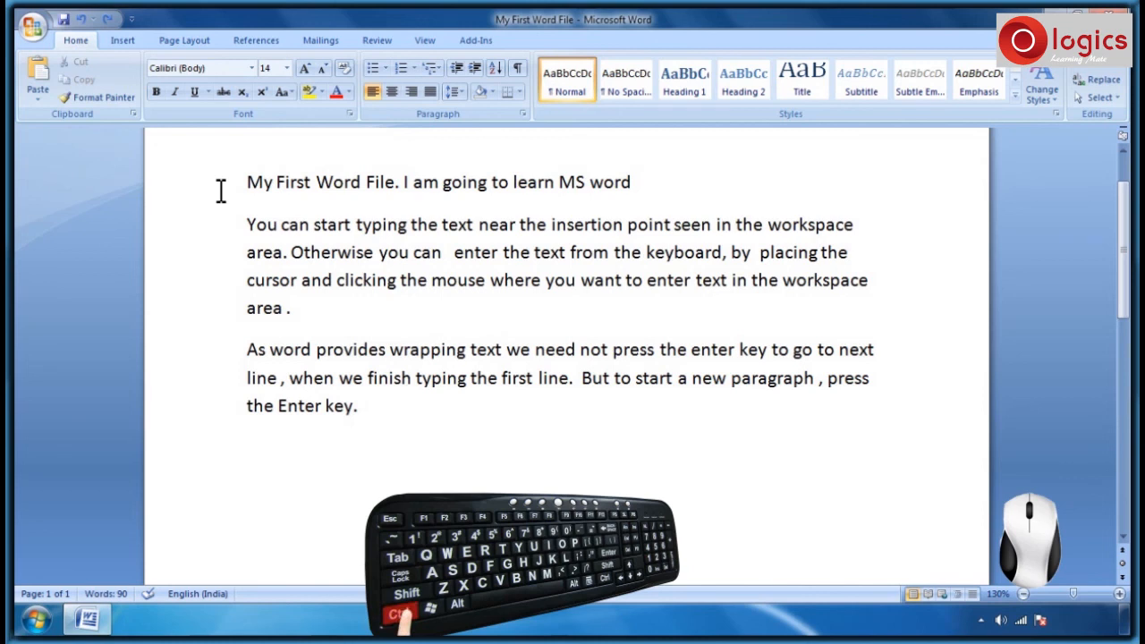
pyautogui.hotkey('ctrl', 'v')
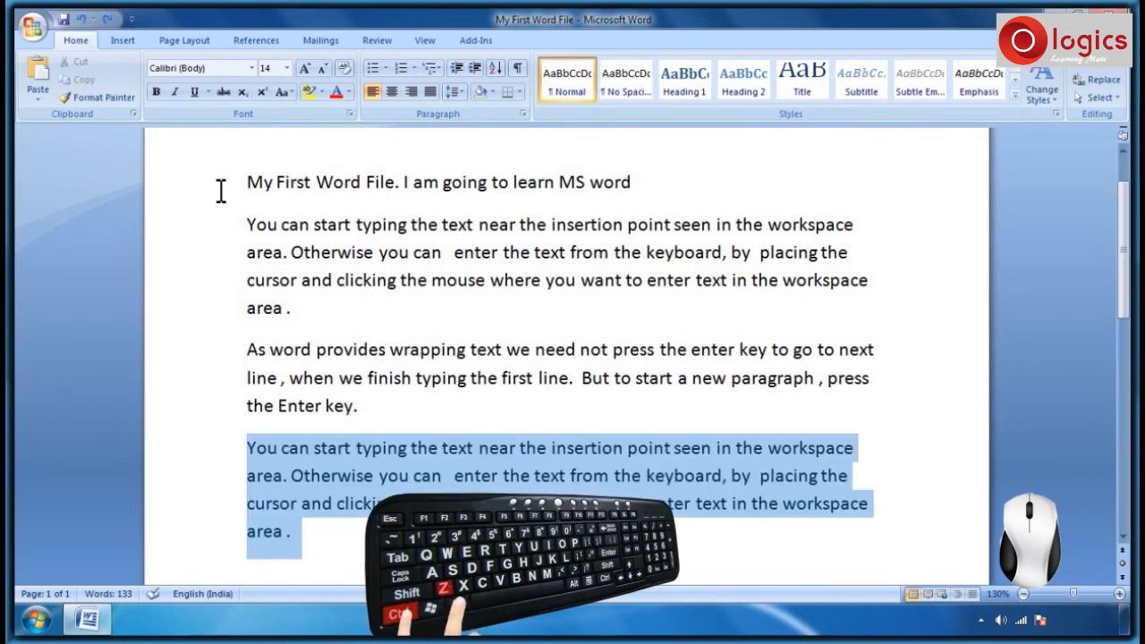